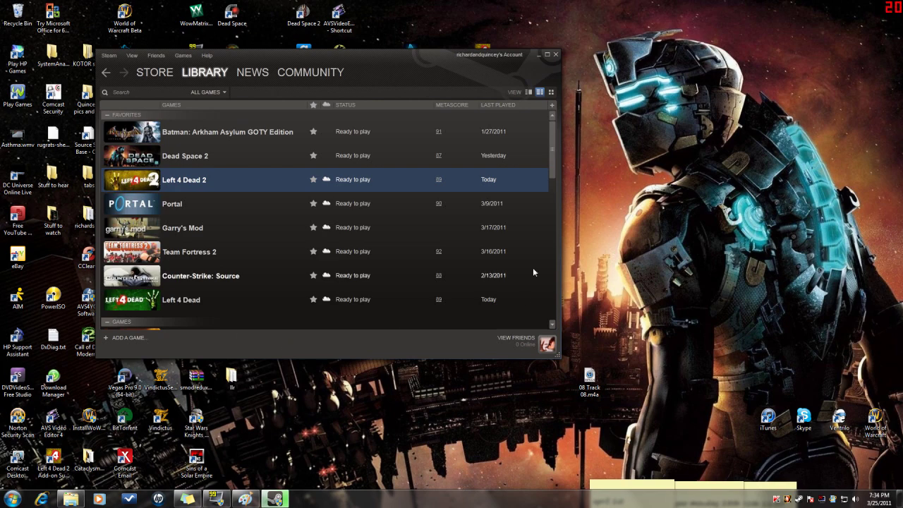
Bring the Paint window showing steam1.bmp forward, move it up-left, and show its recent pictures list
{"action": "left_click_drag", "start_coordinate": [552, 143], "coordinate": [546, 126]}
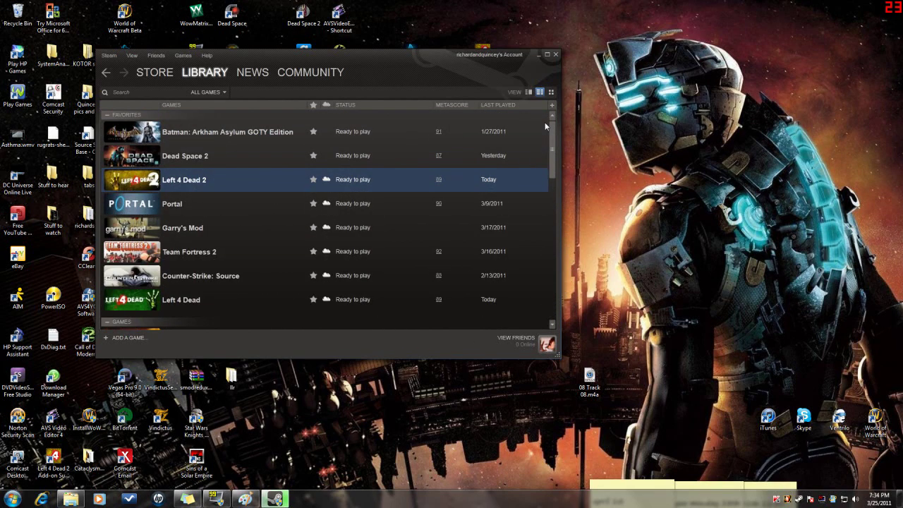
{"action": "left_click", "coordinate": [246, 493]}
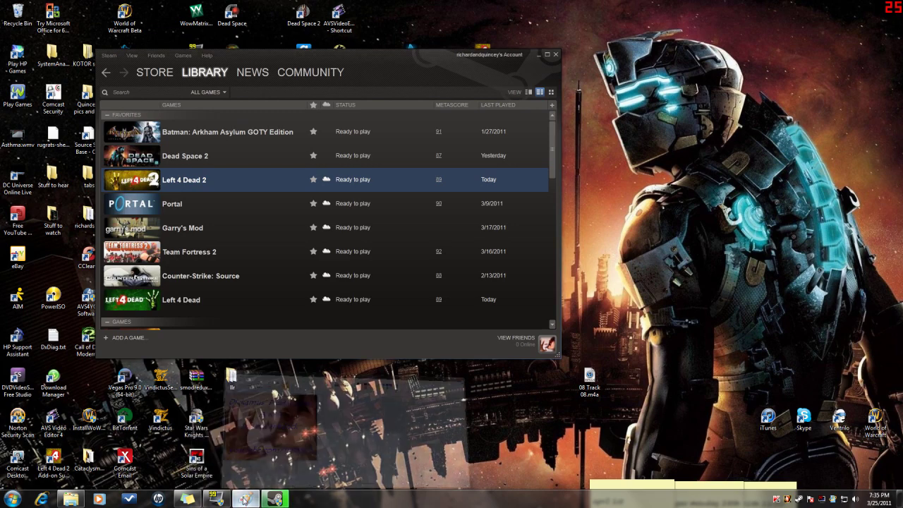
{"action": "mouse_move", "coordinate": [349, 143]}
{"action": "left_mouse_down"}
{"action": "mouse_move", "coordinate": [308, 132]}
{"action": "mouse_move", "coordinate": [260, 80]}
{"action": "left_mouse_up"}
{"action": "left_click", "coordinate": [102, 90]}
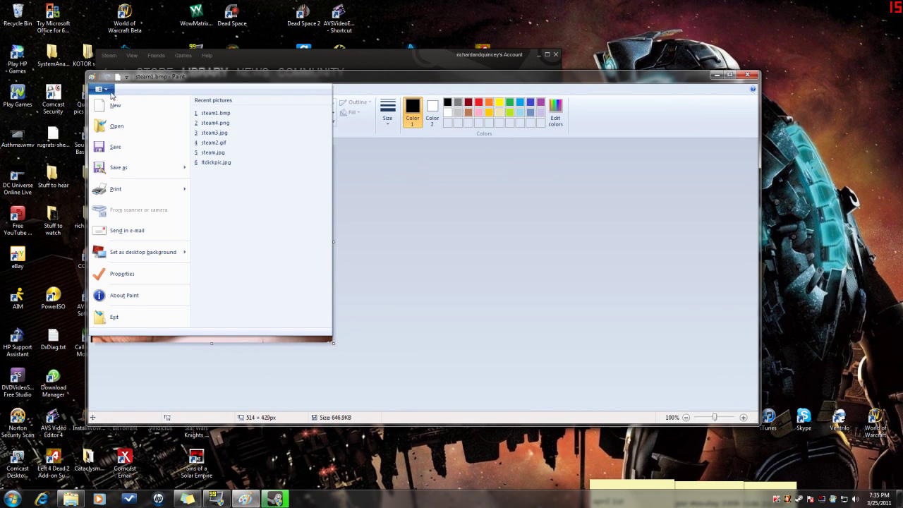
{"action": "left_click", "coordinate": [106, 90]}
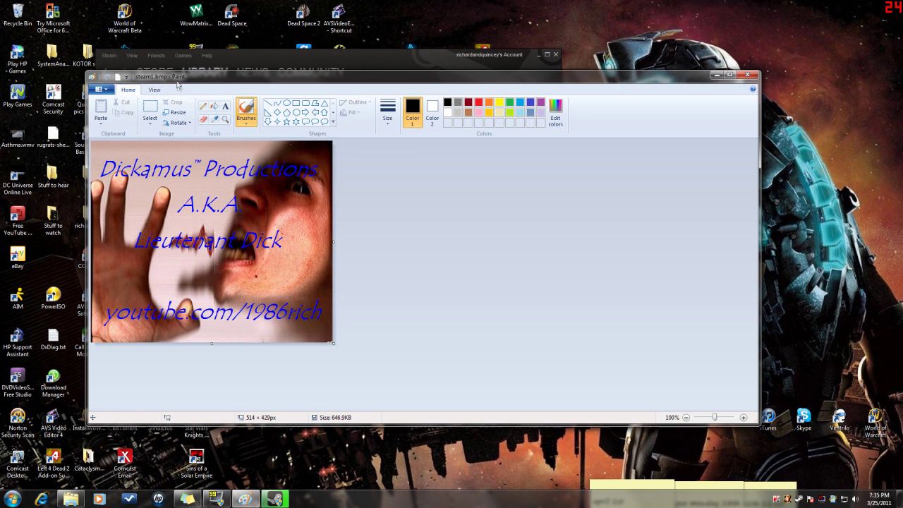
{"action": "left_click", "coordinate": [102, 89]}
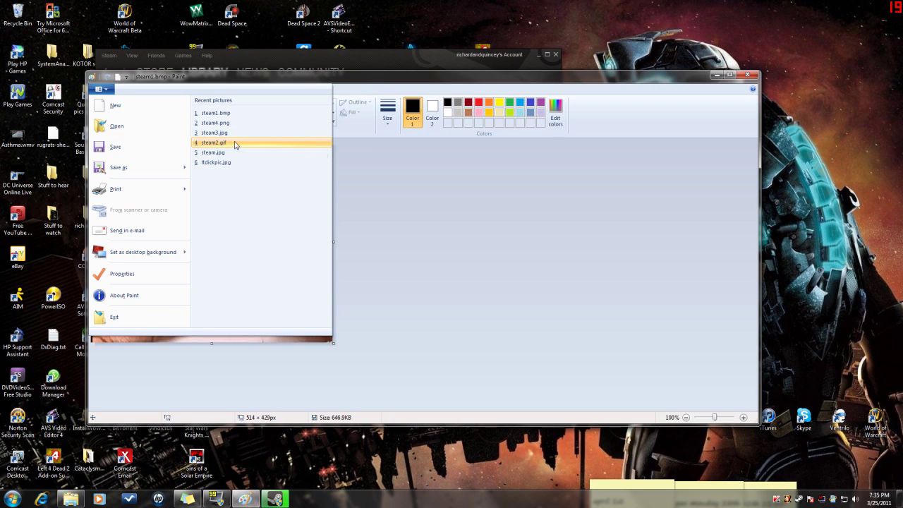
Close Paint and launch Left 4 Dead 2 from the Steam Library
{"action": "left_click", "coordinate": [749, 76]}
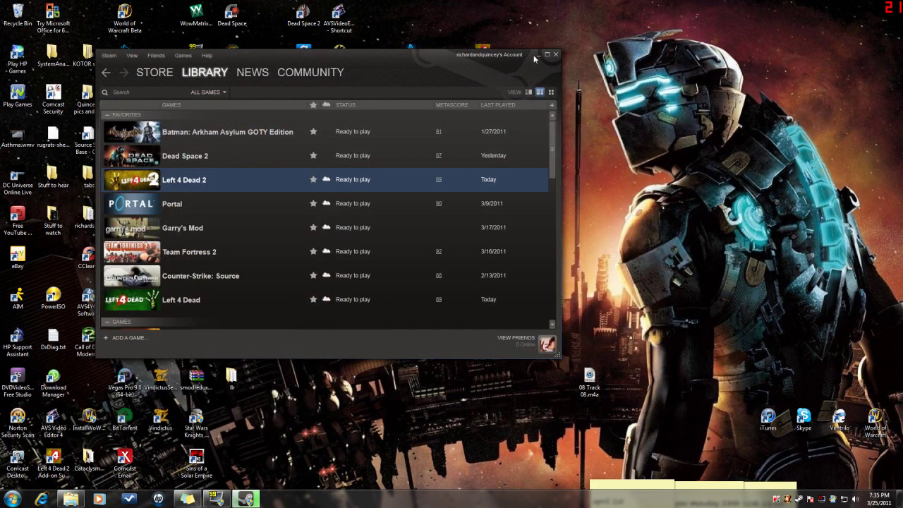
{"action": "double_click", "coordinate": [166, 182]}
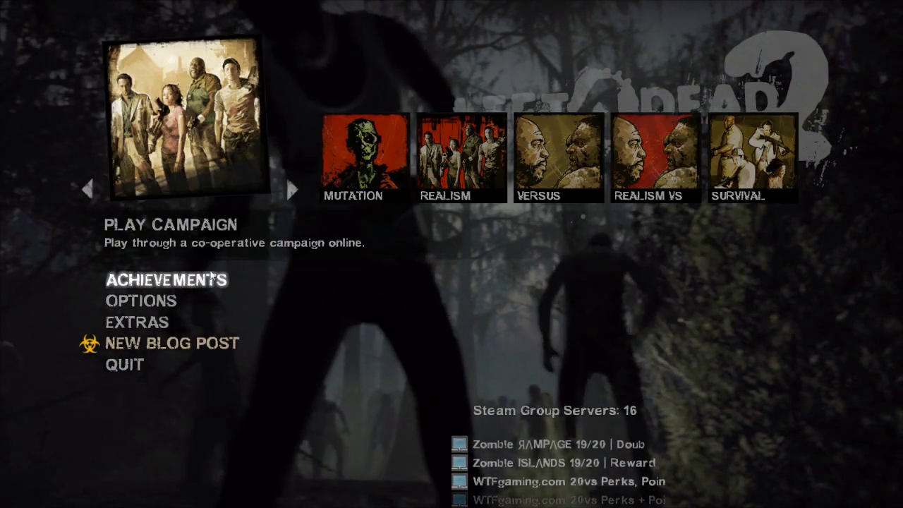
Go to Options > Multiplayer and open the Import Spray Image dialog
{"action": "left_click", "coordinate": [166, 302]}
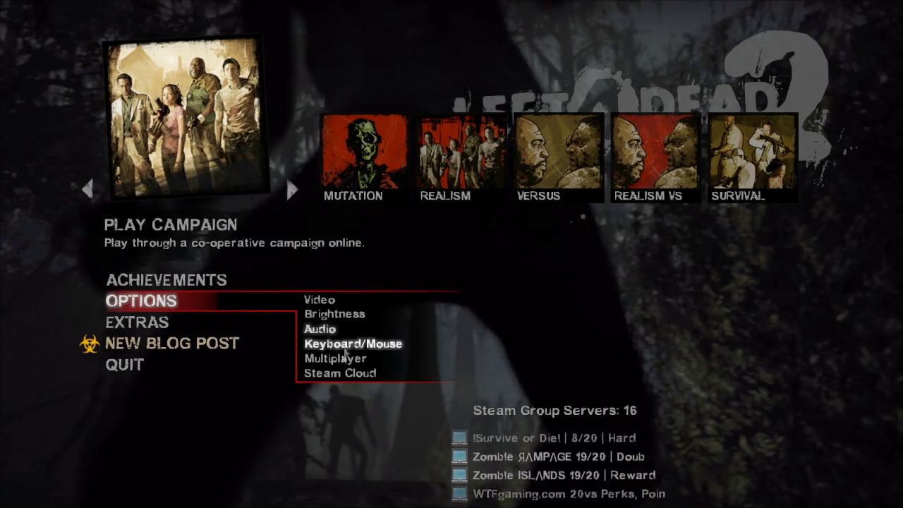
{"action": "left_click", "coordinate": [337, 358]}
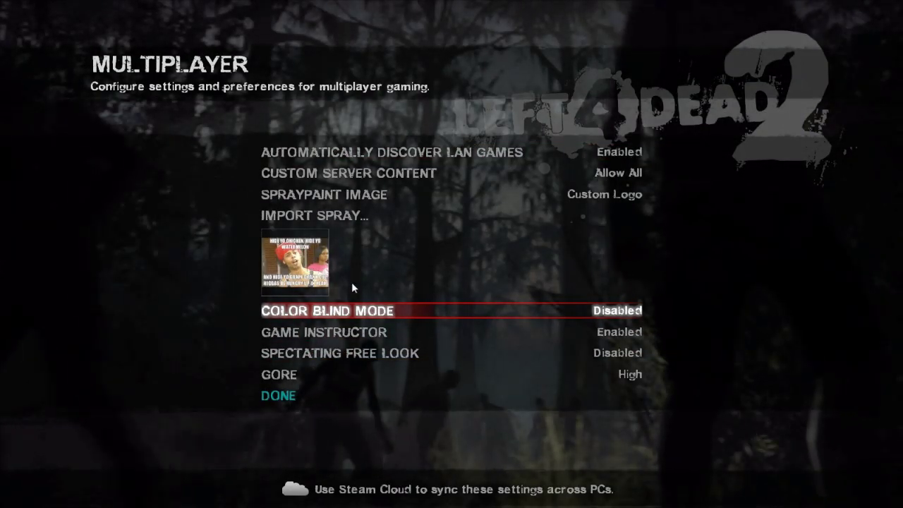
{"action": "left_click", "coordinate": [319, 216]}
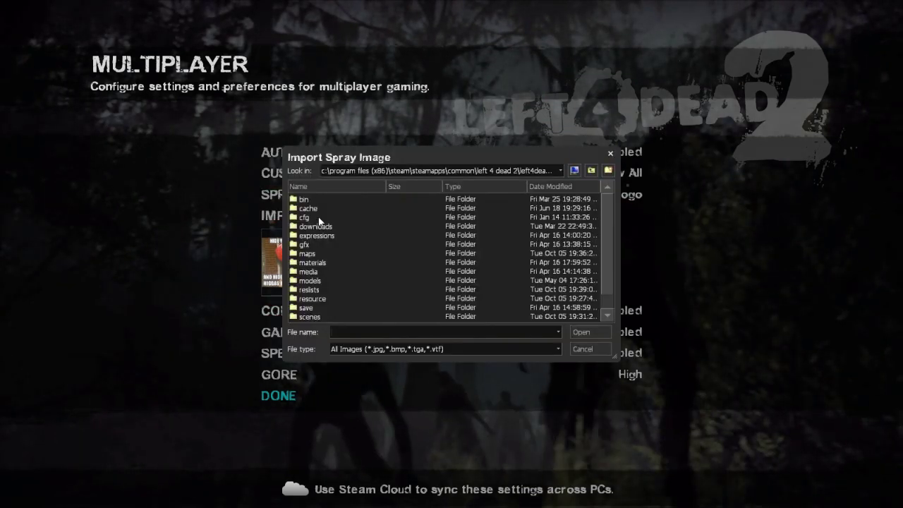
Navigate the spray file browser up from the left4dead2 game folder to the root of drive C
{"action": "left_click", "coordinate": [591, 171]}
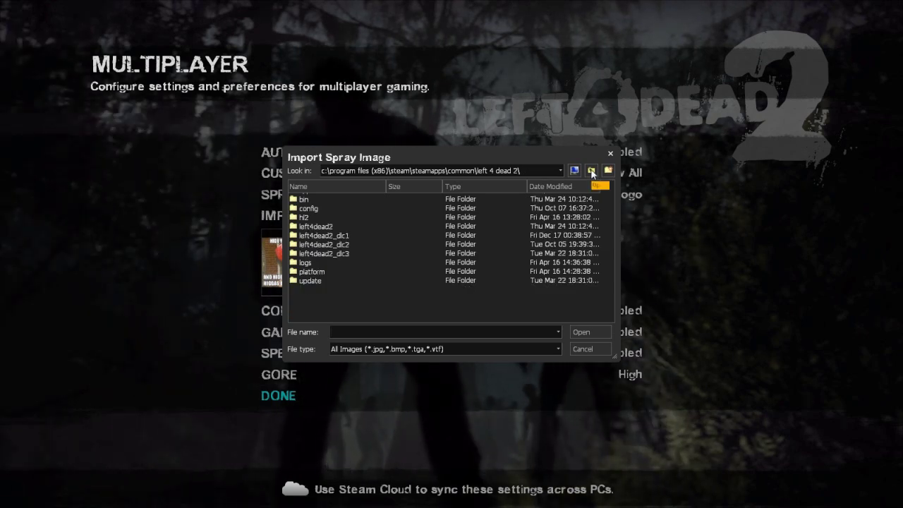
{"action": "left_click", "coordinate": [591, 171]}
{"action": "left_click", "coordinate": [592, 171]}
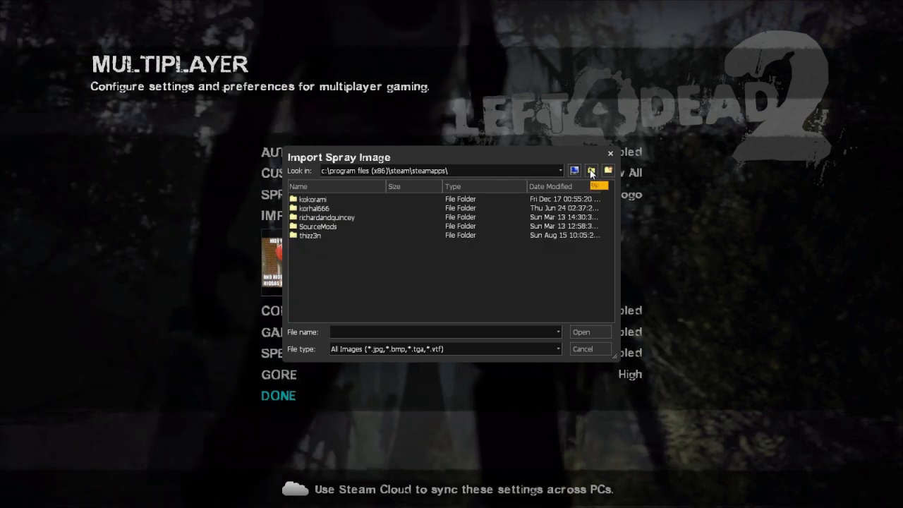
{"action": "left_click", "coordinate": [591, 170]}
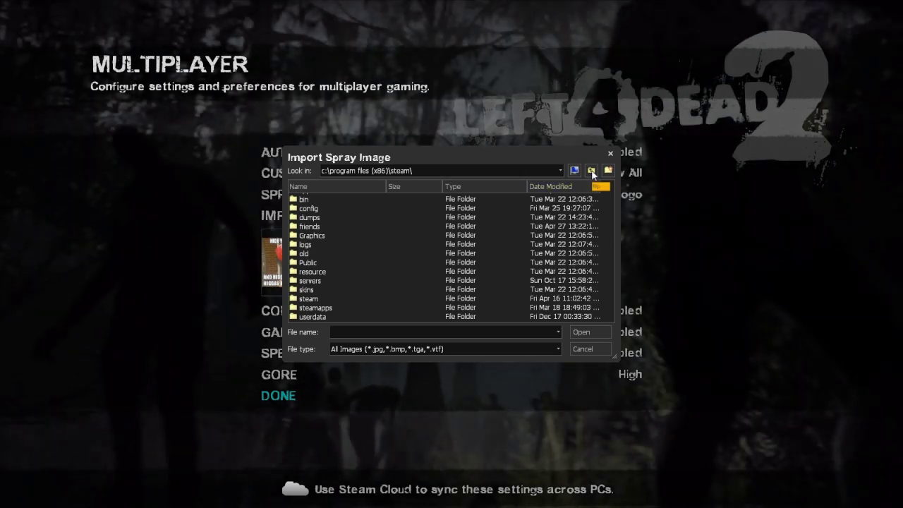
{"action": "left_click", "coordinate": [591, 171]}
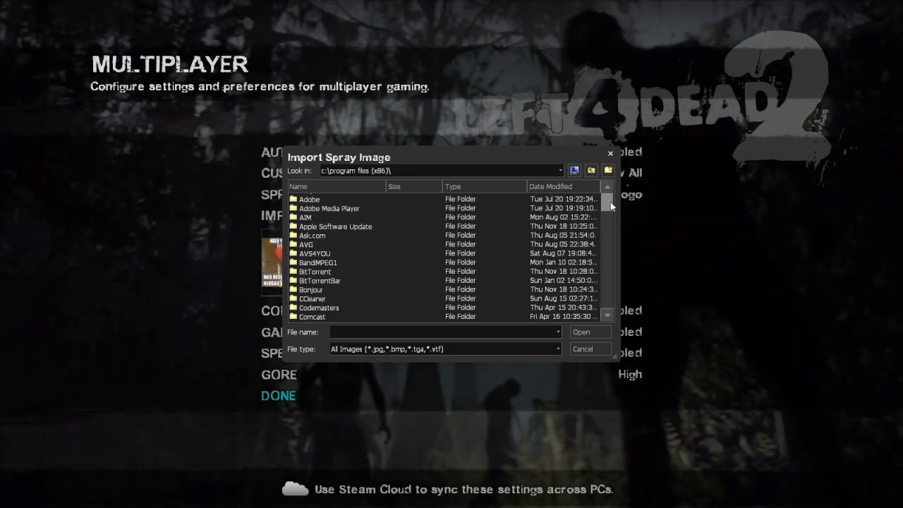
{"action": "left_click_drag", "start_coordinate": [610, 201], "coordinate": [611, 285]}
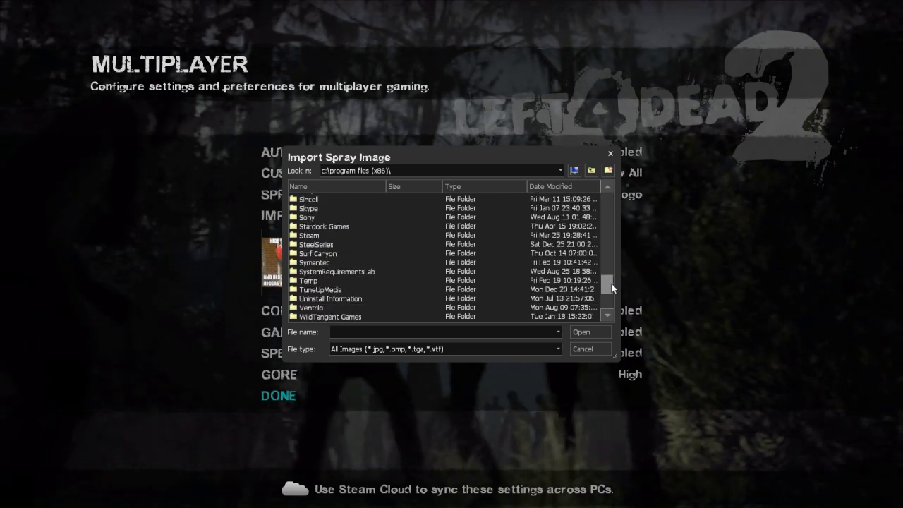
{"action": "left_click", "coordinate": [593, 172]}
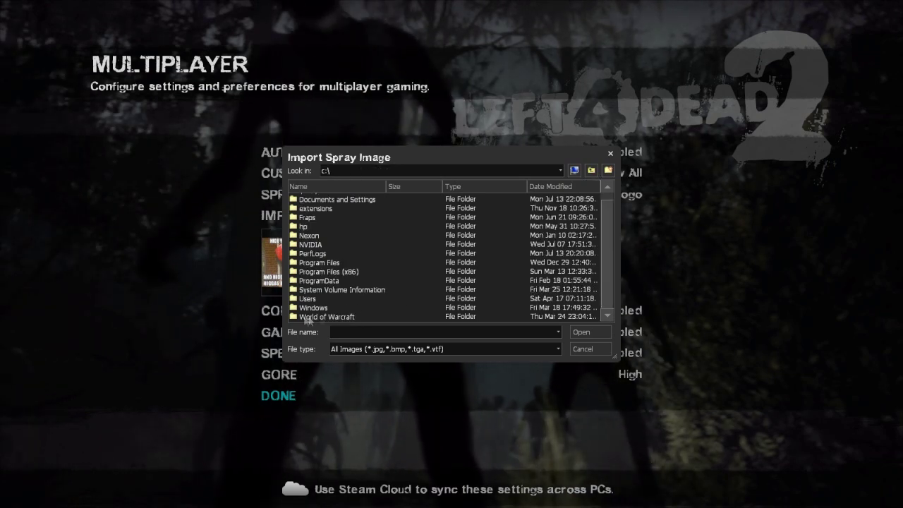
Open the Users folder and a user's profile folder, scrolling down toward Pictures
{"action": "double_click", "coordinate": [290, 299]}
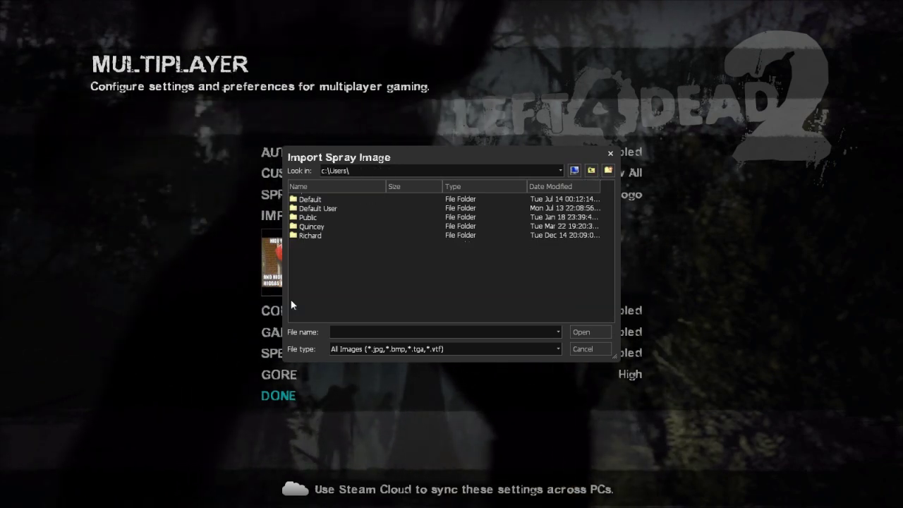
{"action": "double_click", "coordinate": [303, 226]}
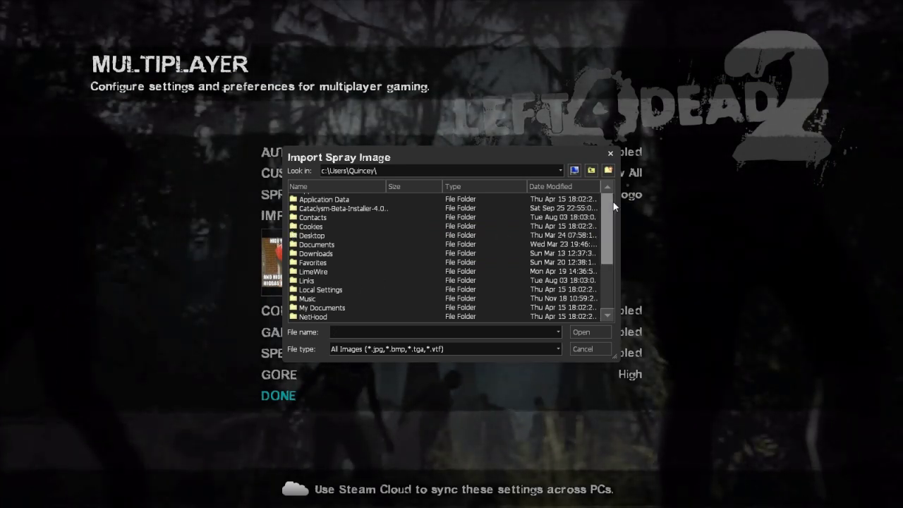
{"action": "scroll", "coordinate": [608, 208], "scroll_direction": "down", "scroll_amount": 1}
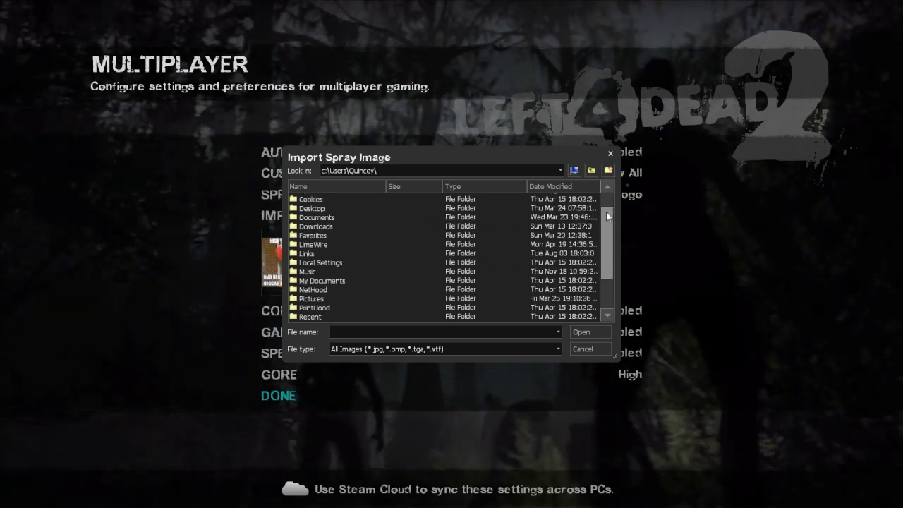
Open Pictures and scroll down until steam.jpg, steam1.bmp and steam3.jpg are listed
{"action": "double_click", "coordinate": [292, 299]}
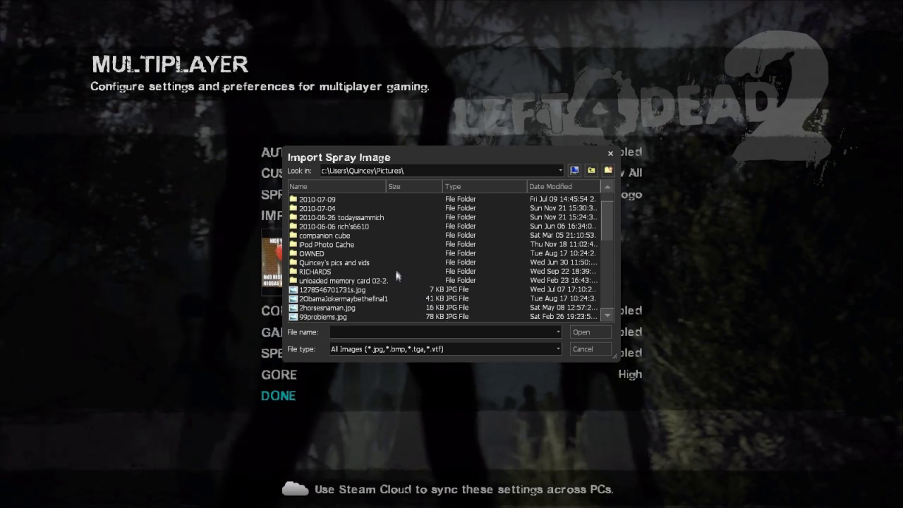
{"action": "left_click_drag", "start_coordinate": [608, 216], "coordinate": [606, 237]}
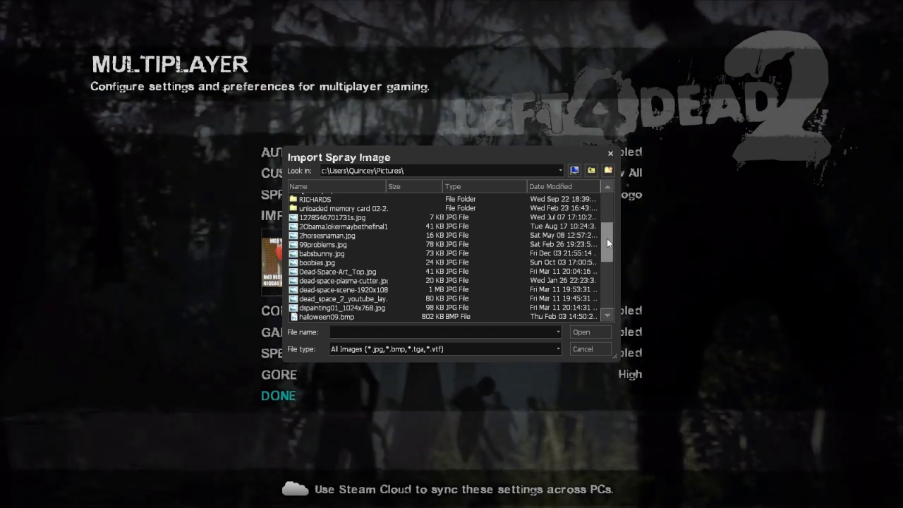
{"action": "left_click_drag", "start_coordinate": [606, 238], "coordinate": [606, 273]}
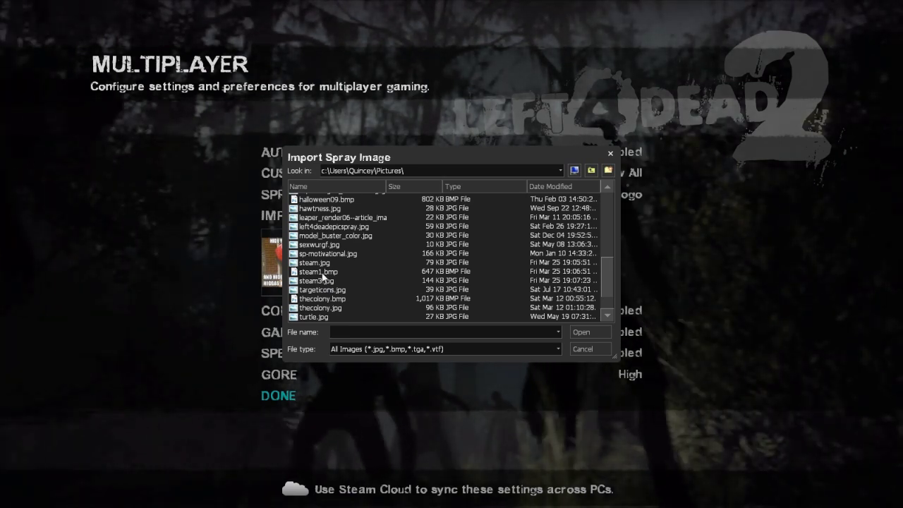
Import steam1.bmp as the spray after steam.jpg fails with an error
{"action": "left_click", "coordinate": [332, 261]}
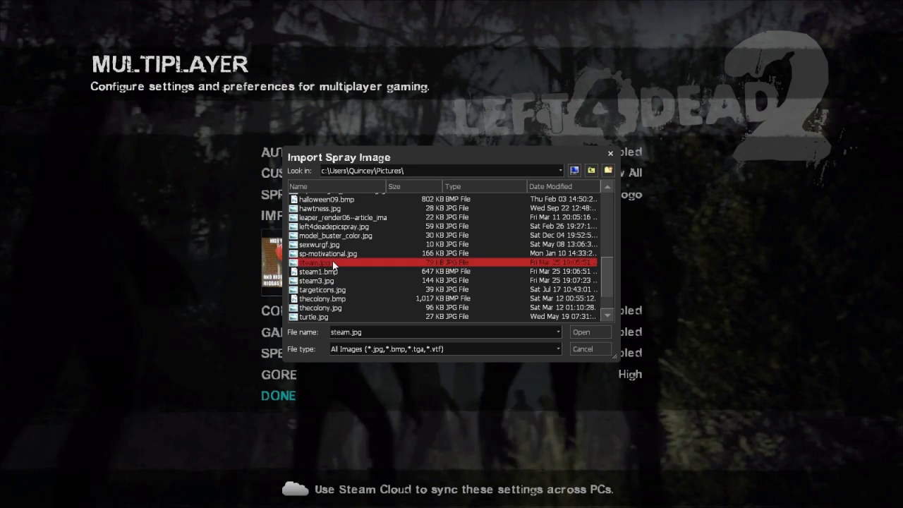
{"action": "left_click", "coordinate": [585, 331]}
{"action": "left_click", "coordinate": [451, 267]}
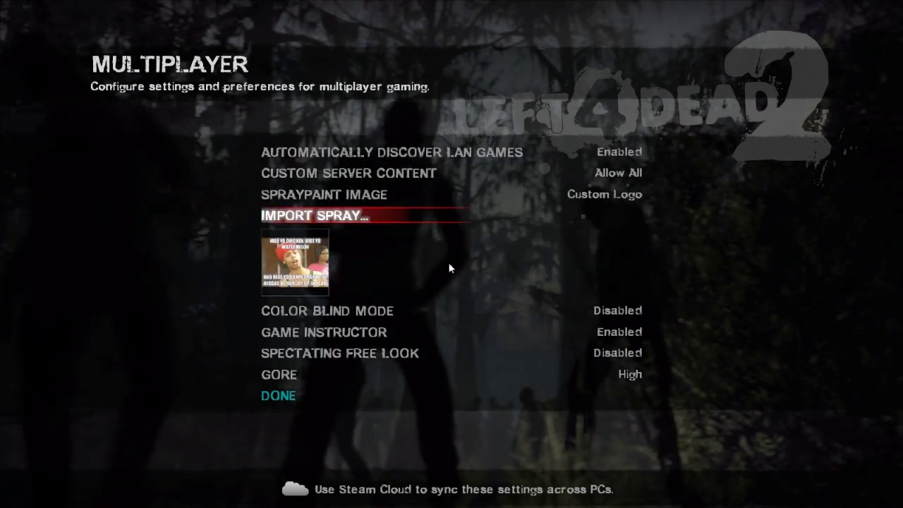
{"action": "left_click", "coordinate": [349, 216]}
{"action": "left_click", "coordinate": [318, 271]}
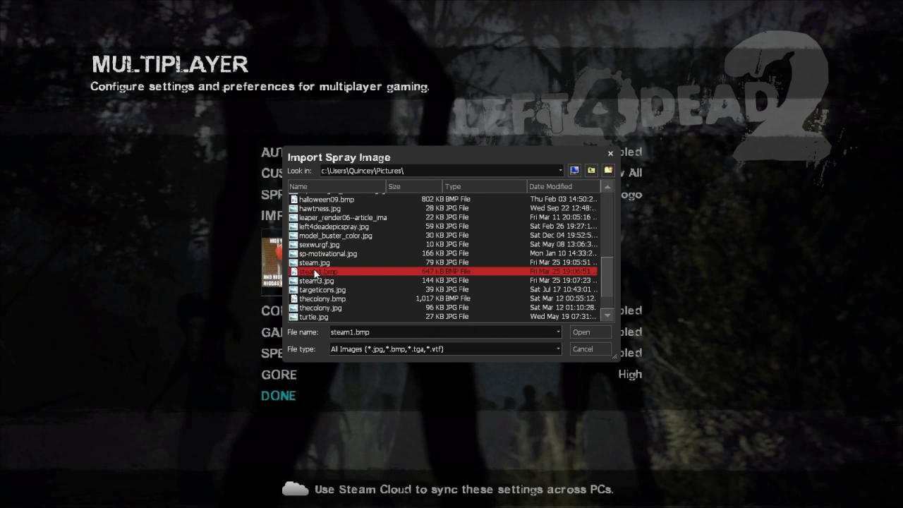
{"action": "left_click", "coordinate": [580, 333]}
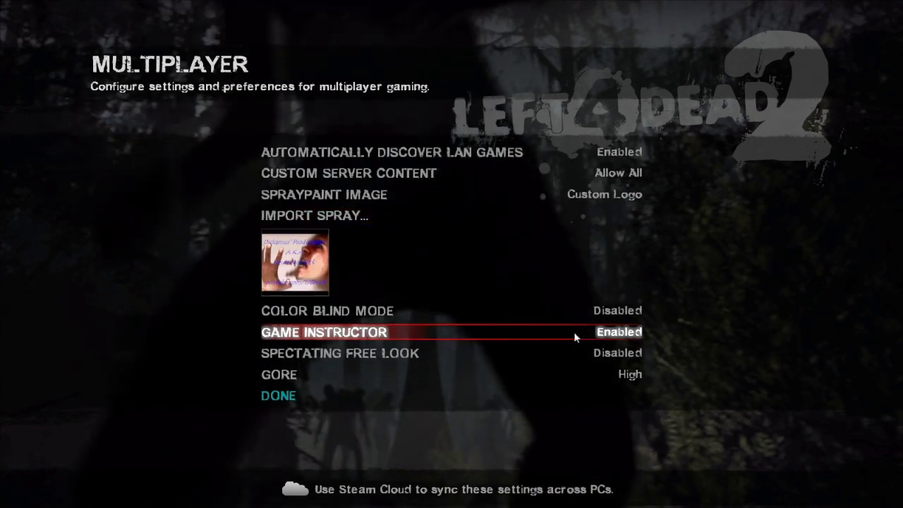
Try importing another image, dismiss the corrupt-file error, and finish with DONE
{"action": "left_click", "coordinate": [352, 215]}
{"action": "left_click", "coordinate": [321, 281]}
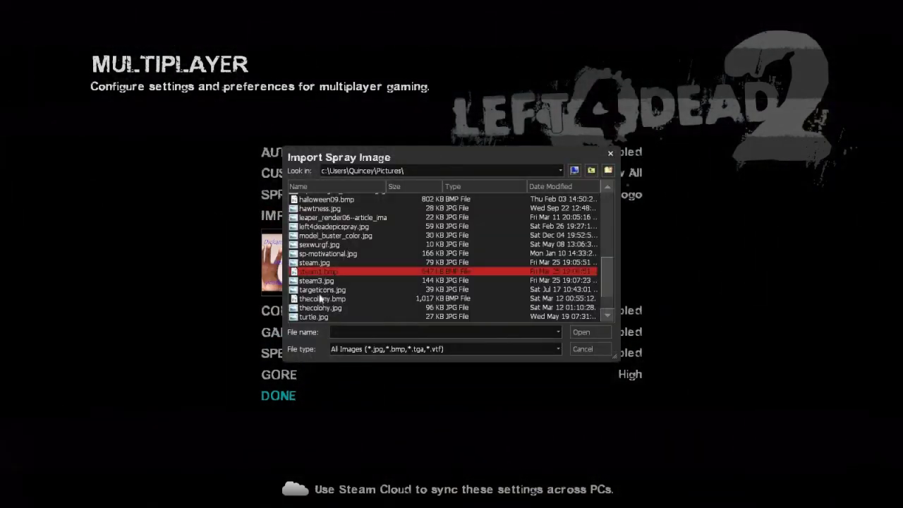
{"action": "left_click", "coordinate": [584, 333]}
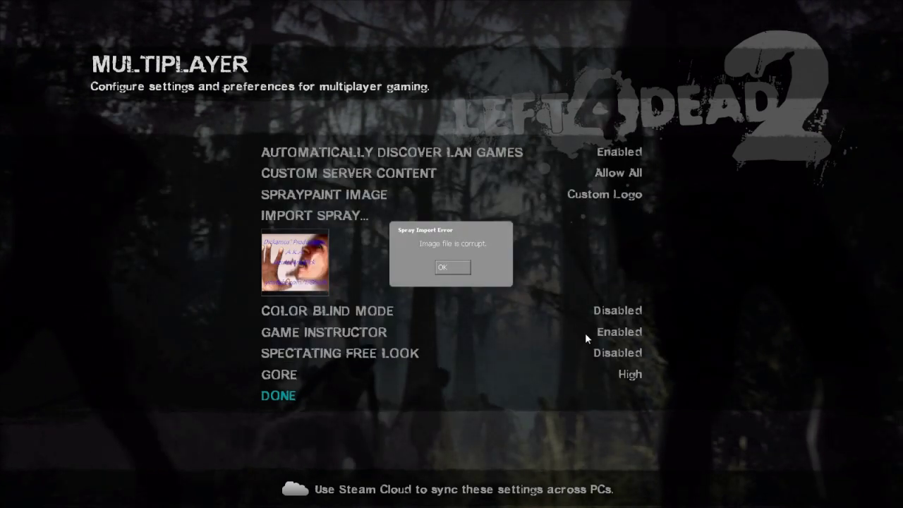
{"action": "left_click", "coordinate": [443, 269]}
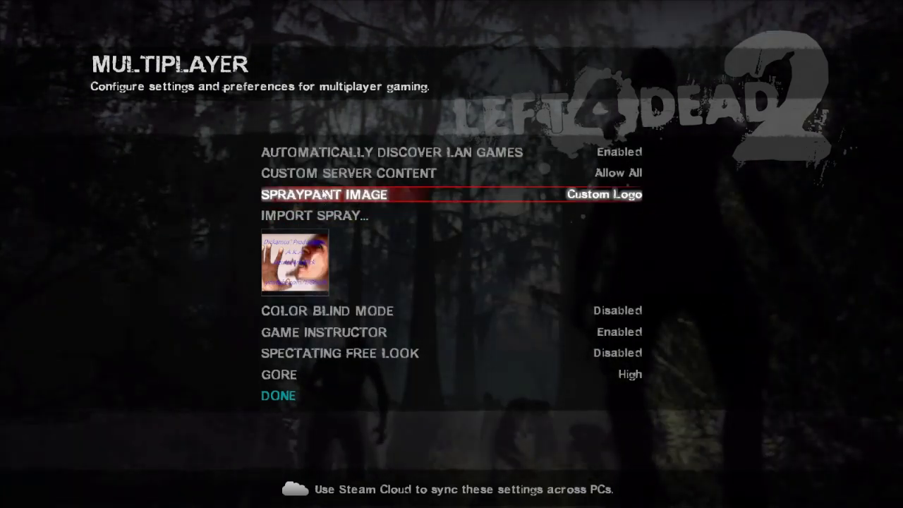
{"action": "left_click", "coordinate": [279, 395]}
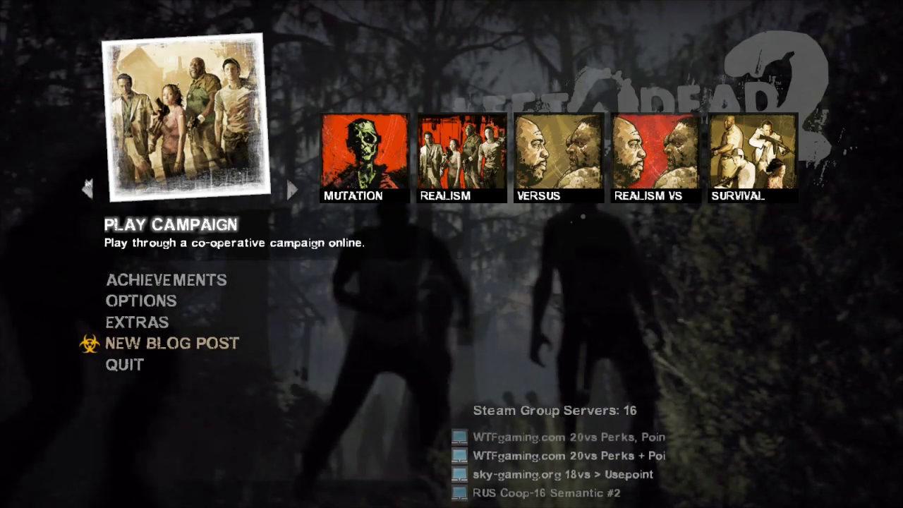
Start a single-player Dead Center game at 1: Hotel on Normal difficulty
{"action": "left_click", "coordinate": [86, 189]}
{"action": "left_click", "coordinate": [189, 224]}
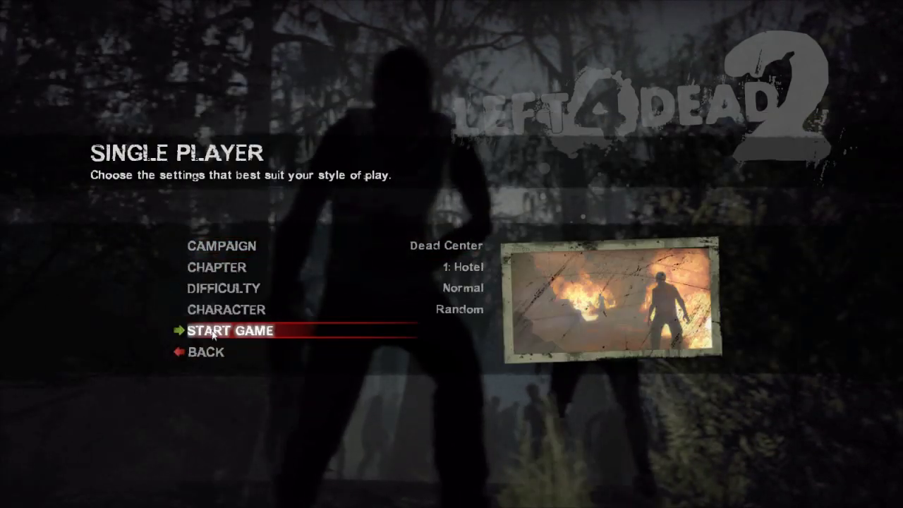
{"action": "left_click", "coordinate": [212, 333]}
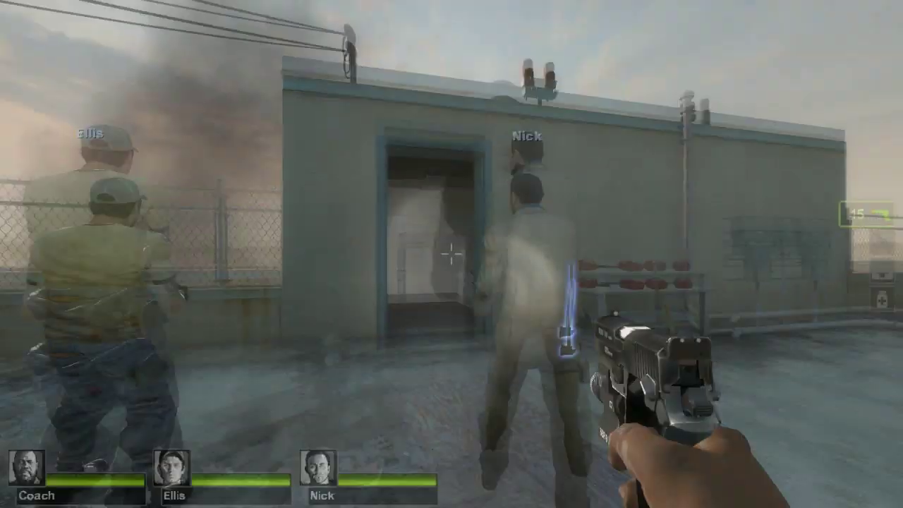
Walk to the rooftop wall by the doorway and spray the Dickamus Productions logo on it
{"action": "key", "text": "w"}
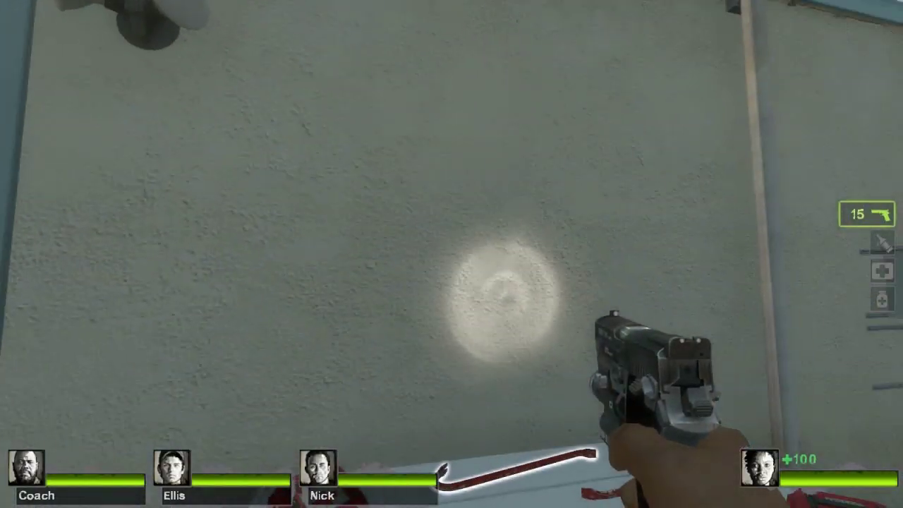
{"action": "key", "text": "t"}
{"action": "key", "text": "s"}
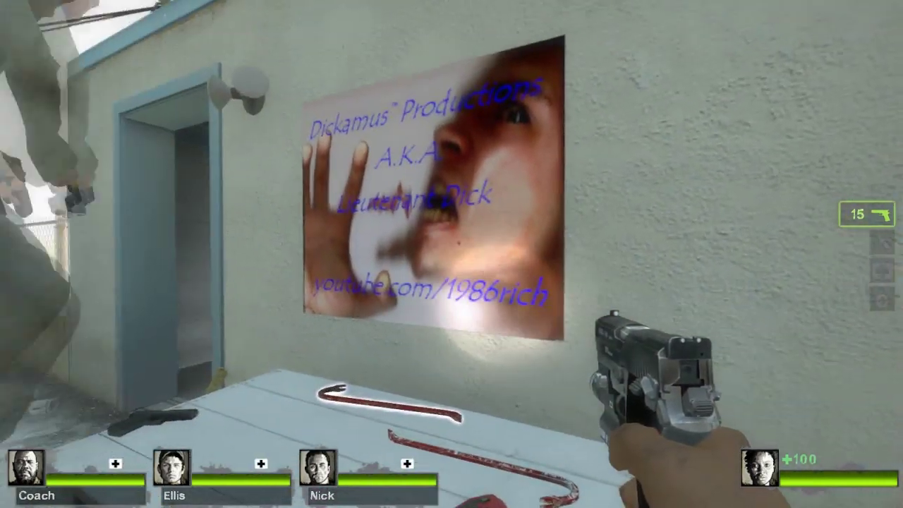
Move toward and away from the wall to view the new spray across the rooftop
{"action": "key", "text": "w"}
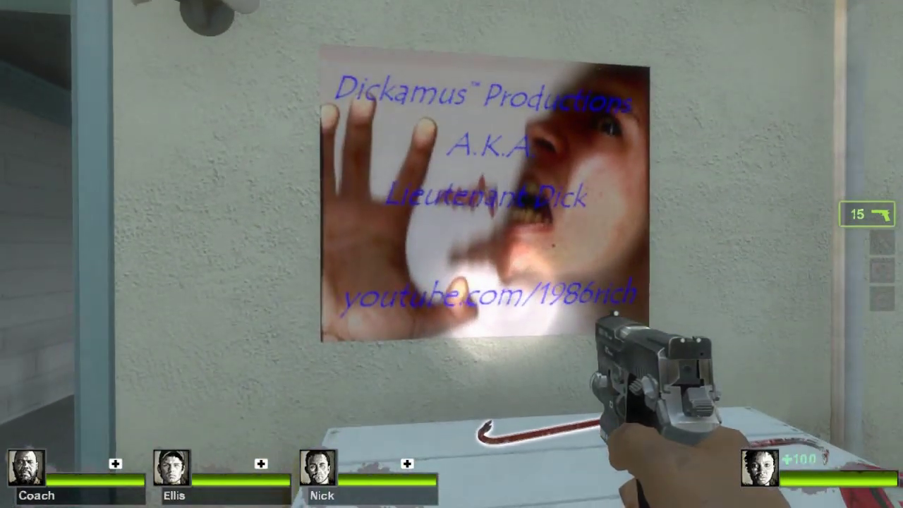
{"action": "key", "text": "s"}
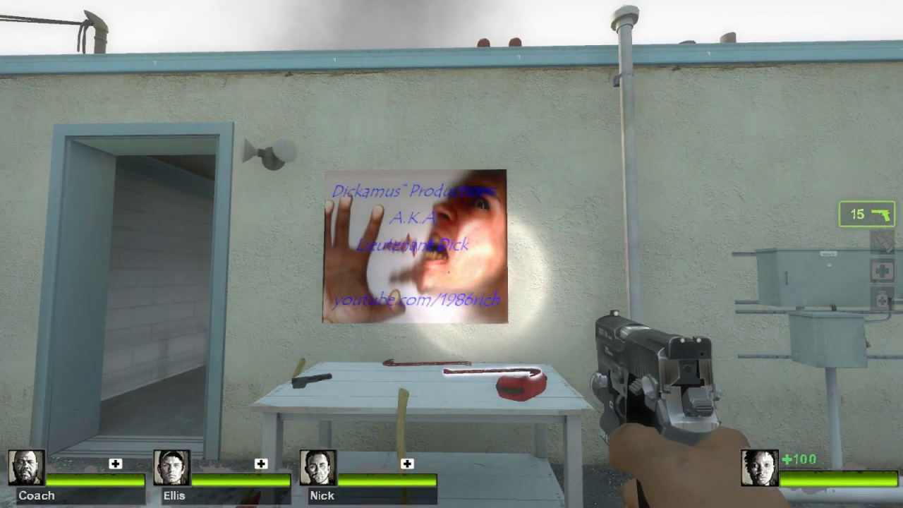
{"action": "mouse_move", "coordinate": [452, 254]}
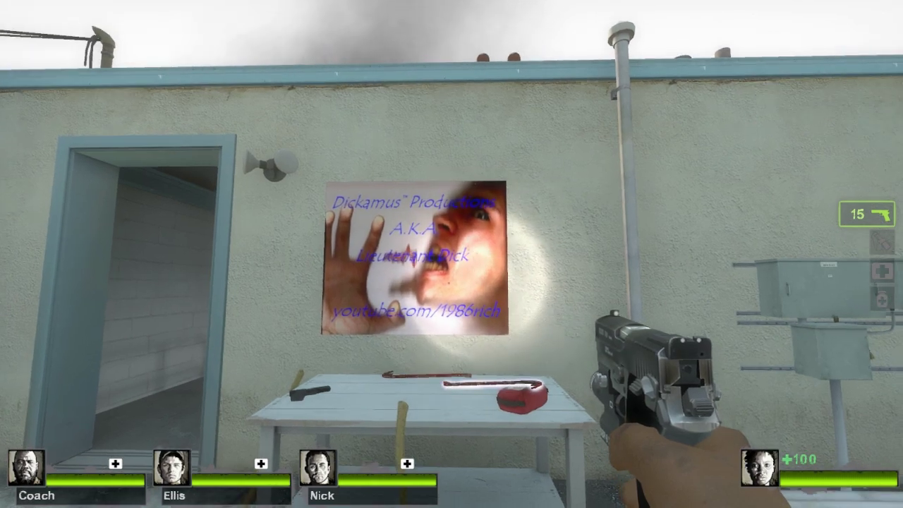
{"action": "key", "text": "w"}
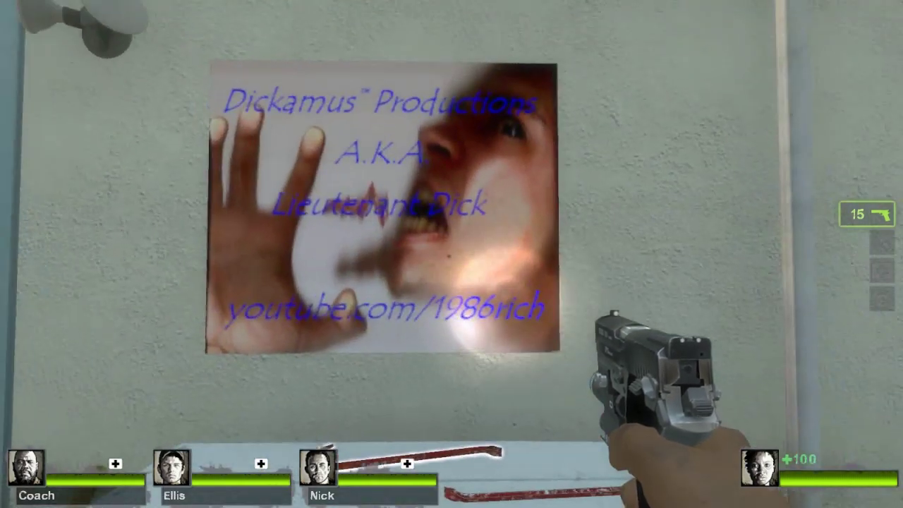
{"action": "key", "text": "s"}
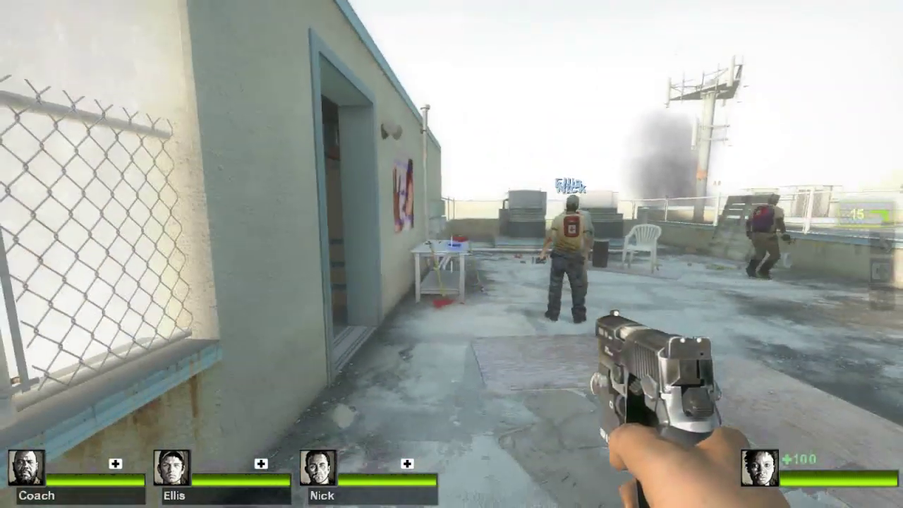
{"action": "key", "text": "s"}
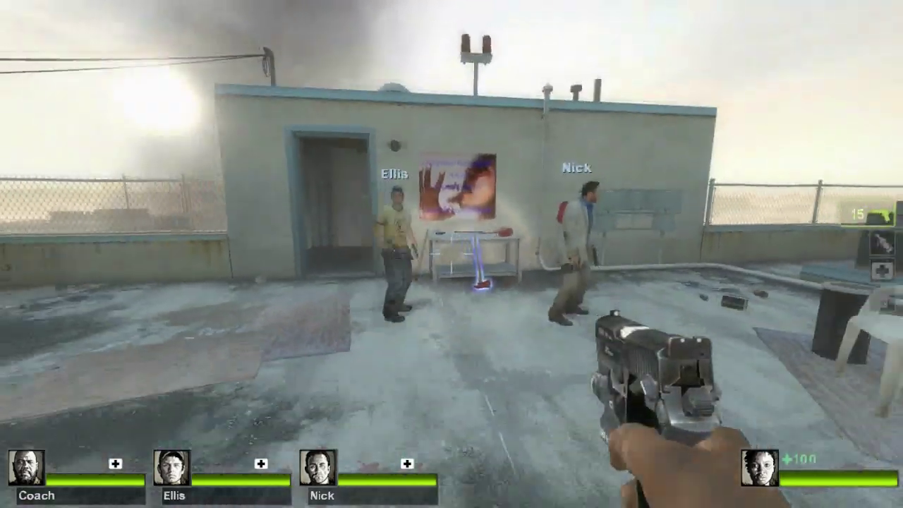
{"action": "key", "text": "w"}
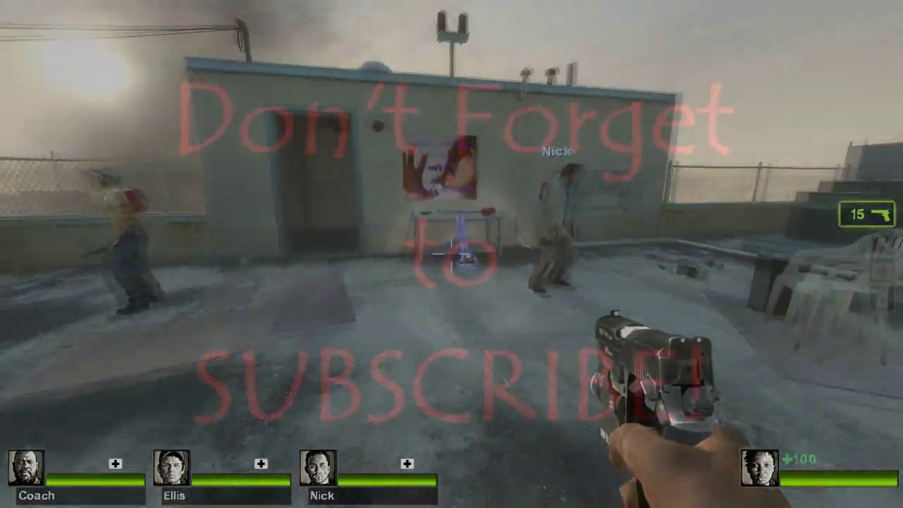